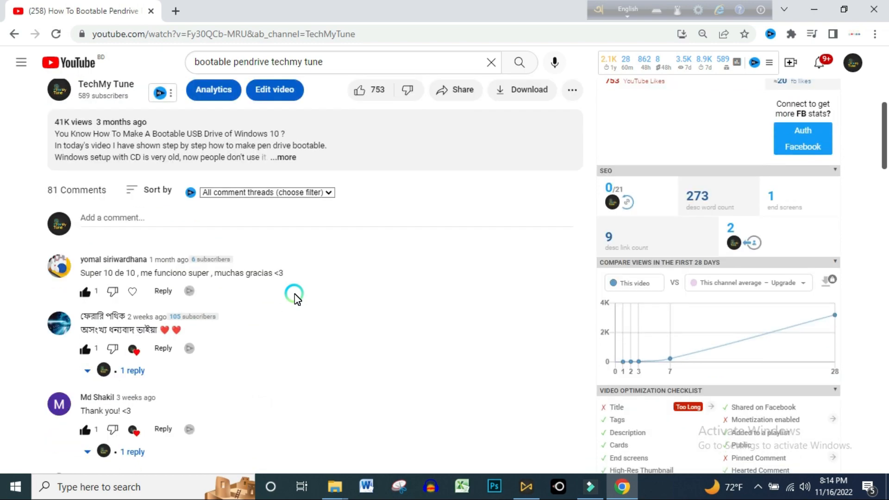
scroll(295, 296, "down", 7)
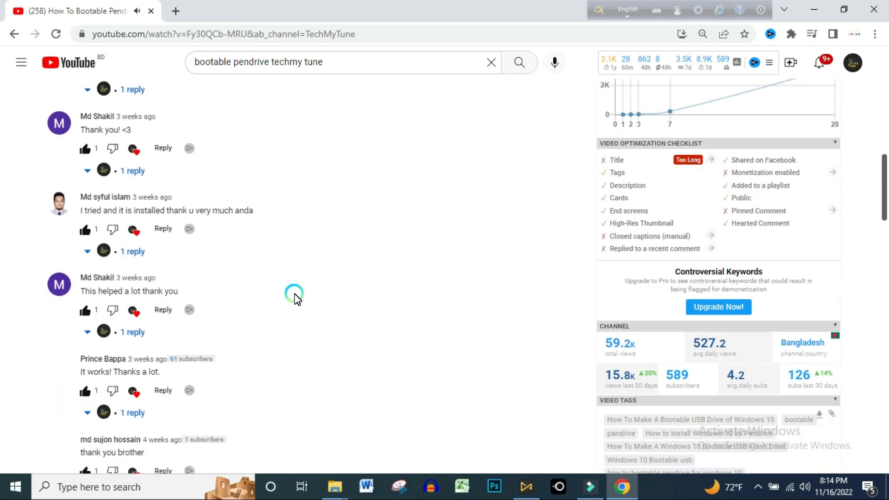
scroll(295, 297, "down", 7)
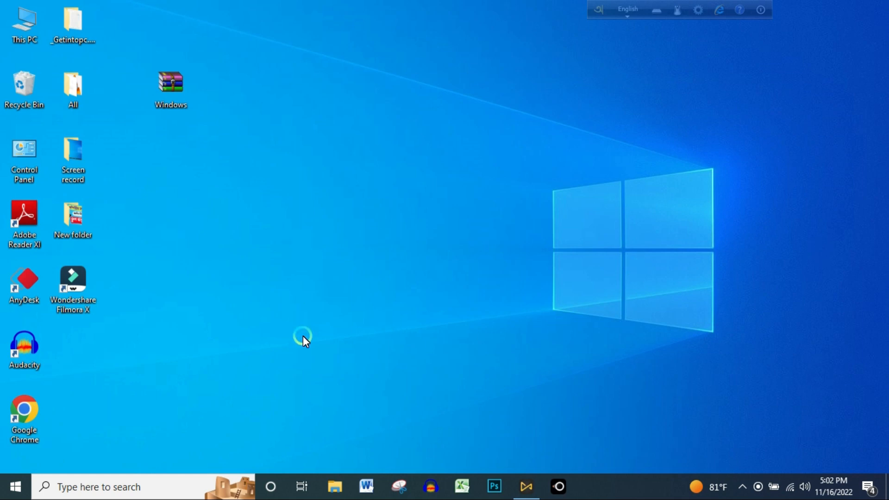
Search the web for "windows 10 download" in Google Chrome and open Microsoft's Download Windows 10 page.
double_click(30, 409)
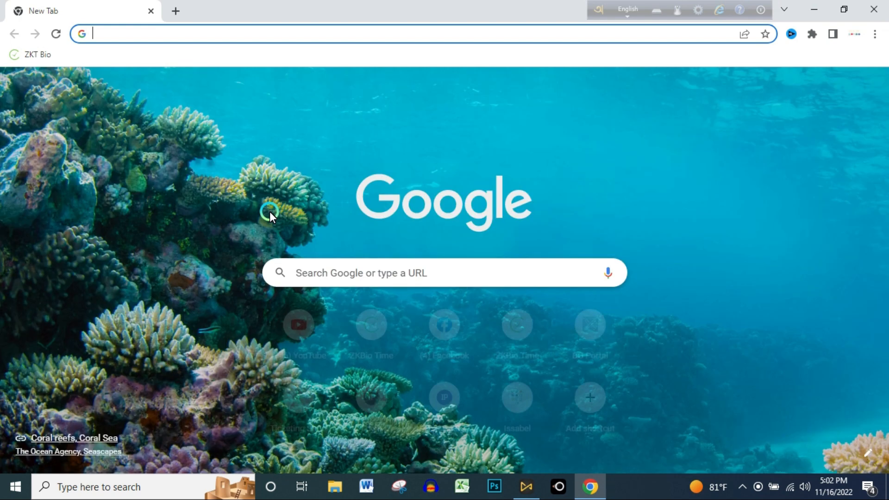
type("w")
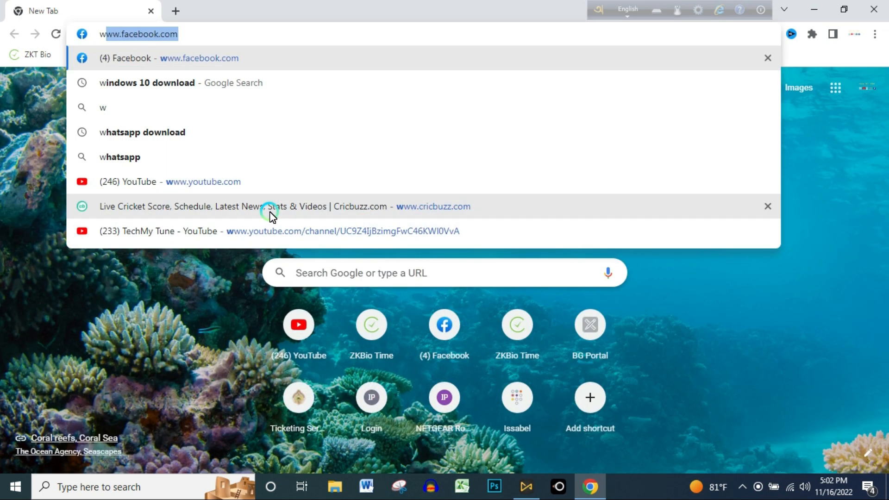
type("i")
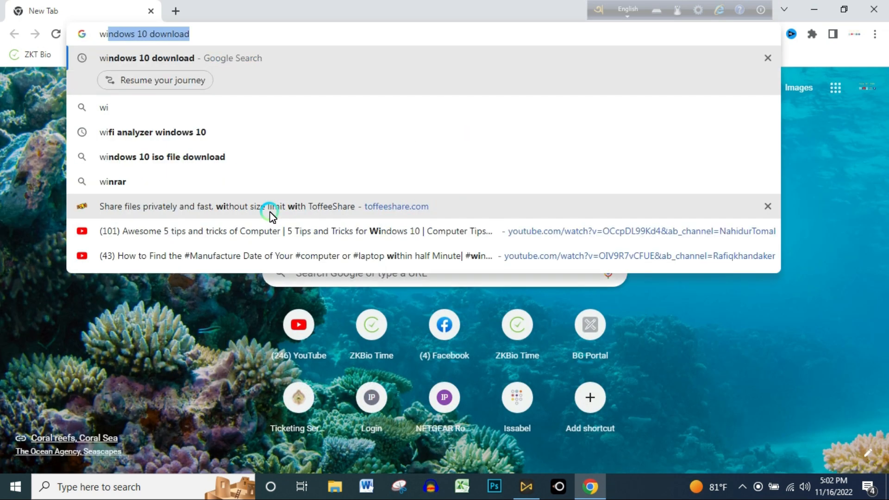
key("Right")
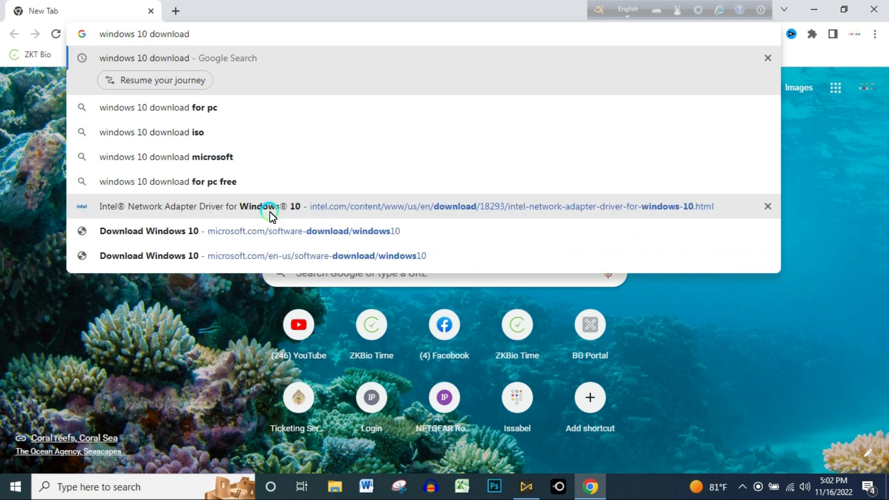
key("Return")
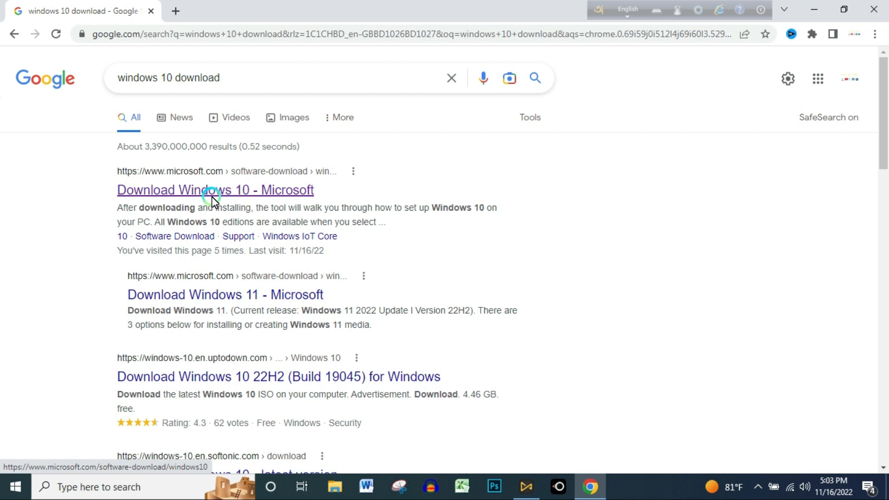
left_click(192, 197)
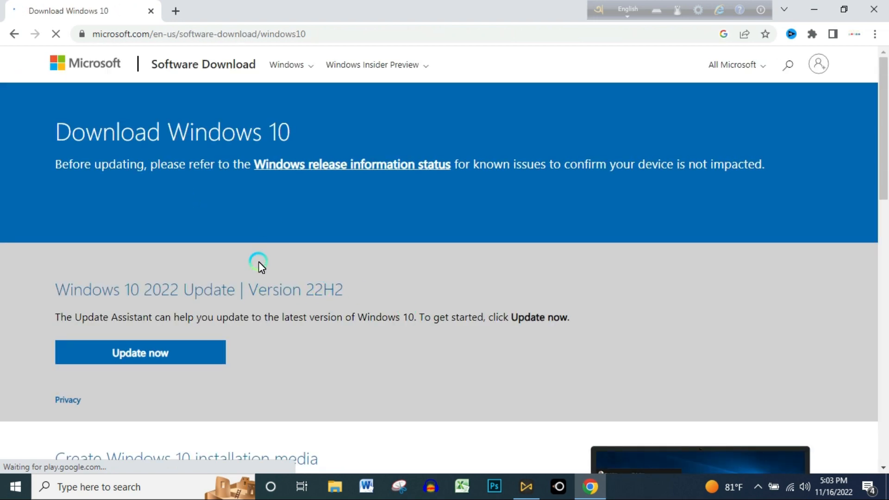
Download the media creation tool offered under Create Windows 10 installation media and run it.
scroll(229, 283, "down", 2)
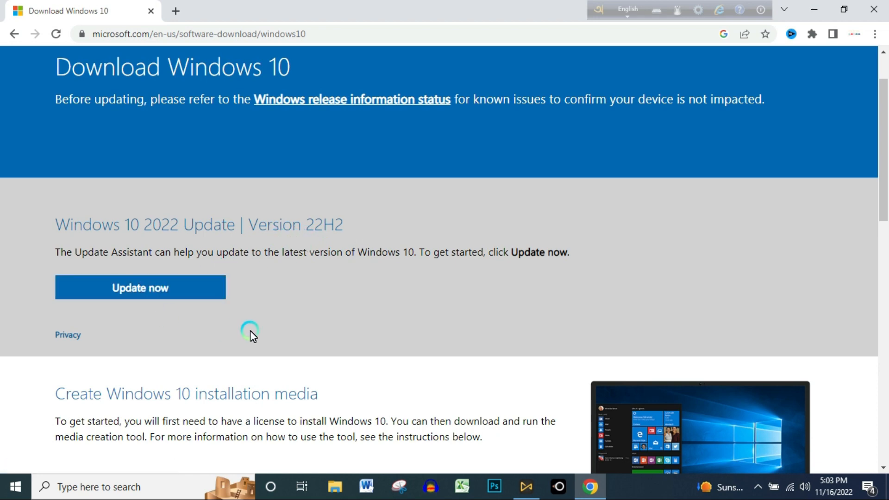
scroll(297, 319, "down", 3)
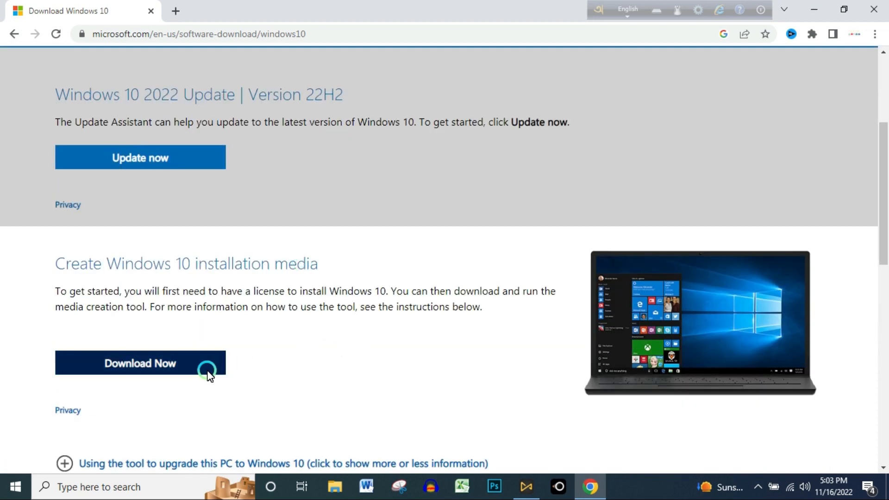
scroll(245, 357, "down", 1)
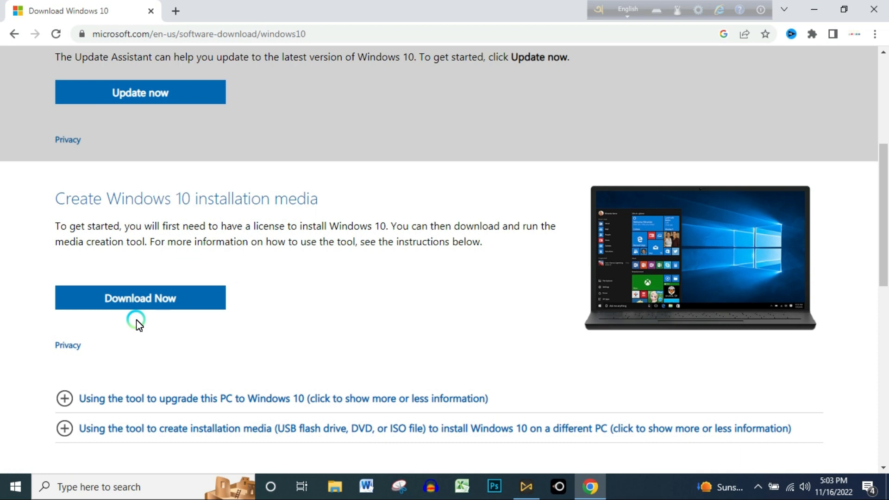
left_click(147, 302)
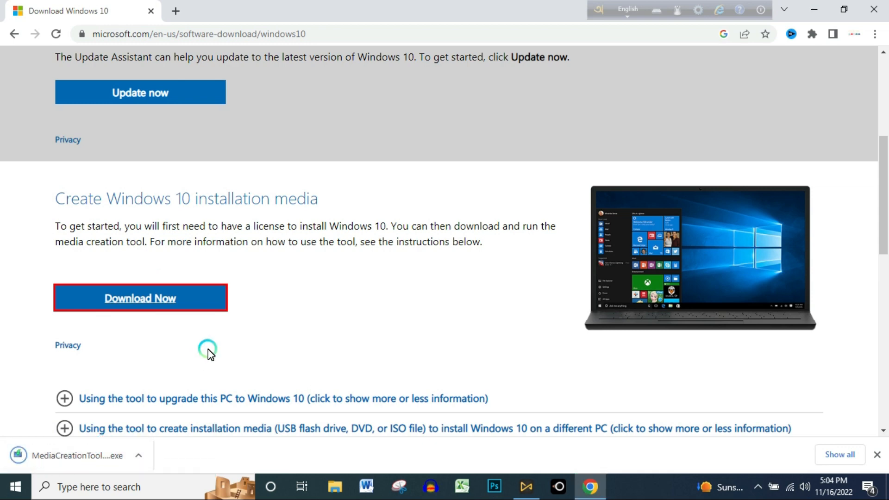
left_click(74, 456)
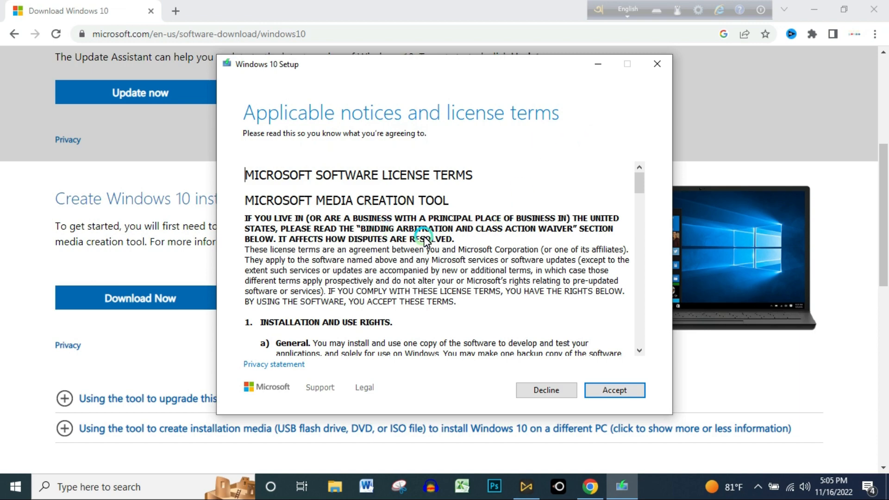
Accept the Windows 10 Setup license terms and choose to create installation media for another PC.
scroll(423, 229, "down", 4)
scroll(423, 231, "down", 5)
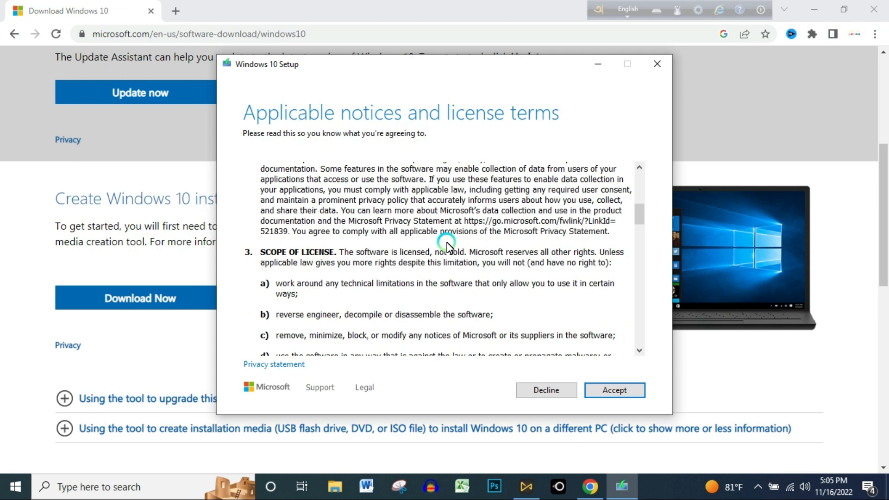
scroll(447, 246, "down", 5)
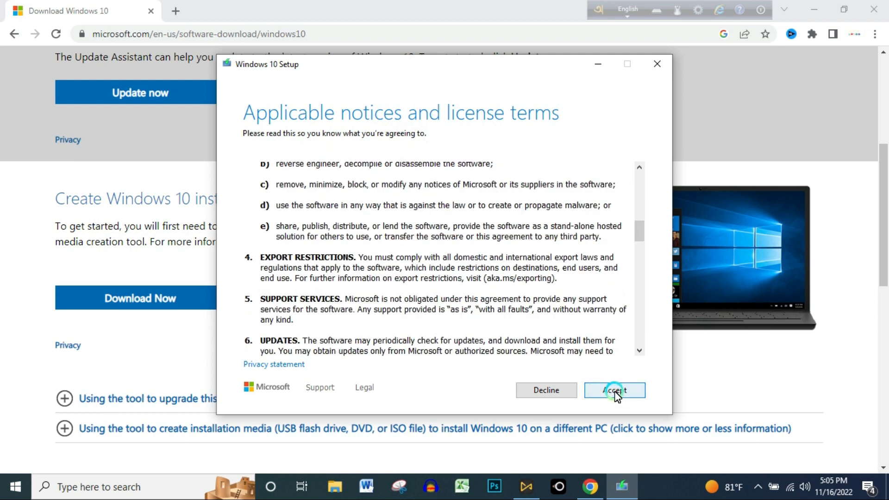
left_click(615, 391)
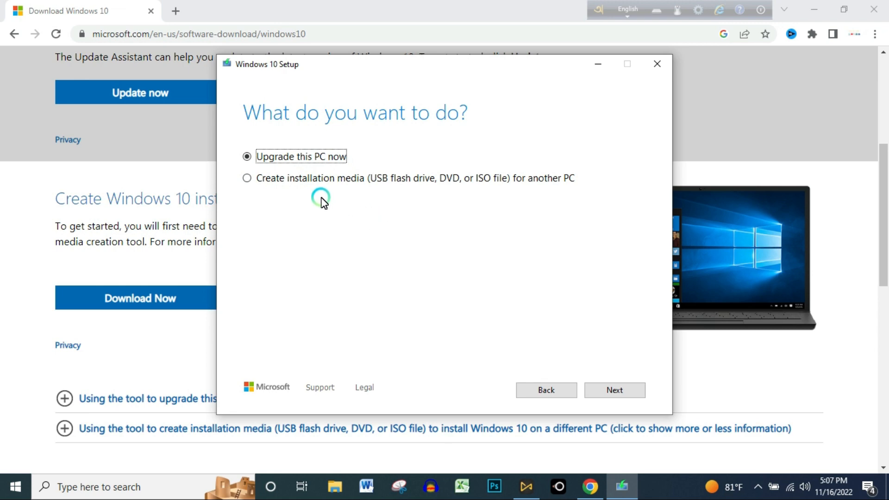
left_click(247, 180)
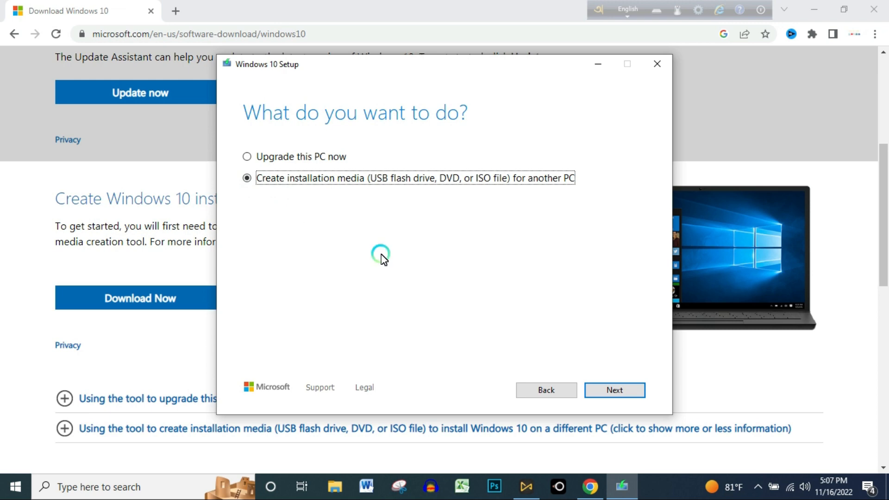
left_click(616, 393)
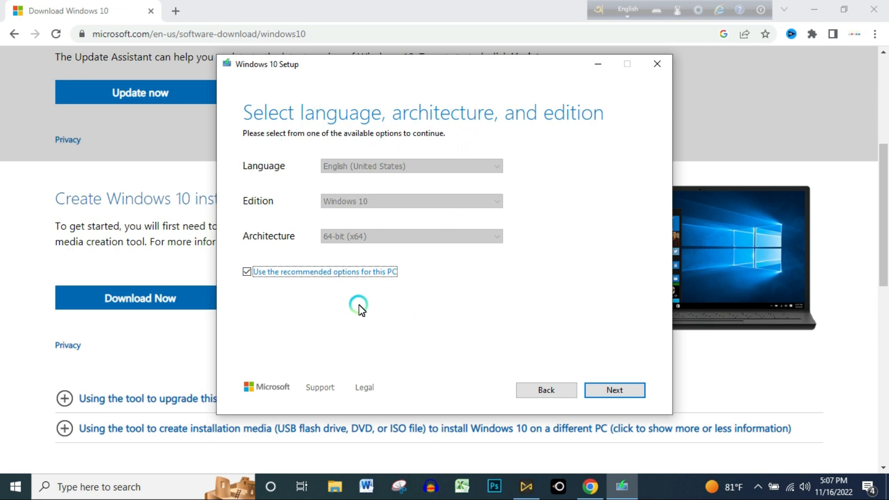
left_click(247, 273)
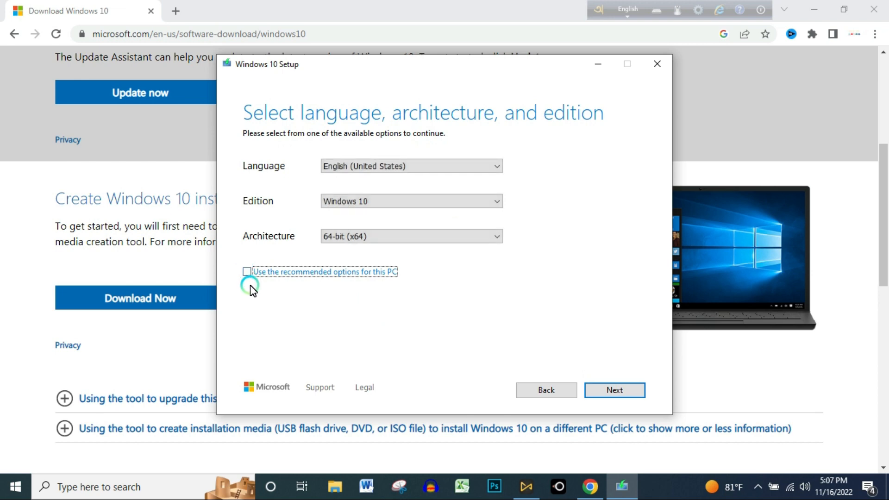
left_click(247, 272)
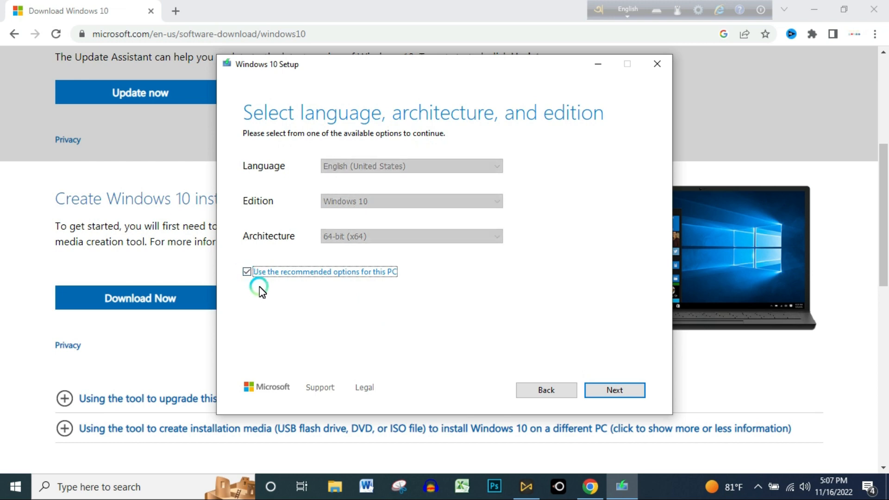
left_click(247, 273)
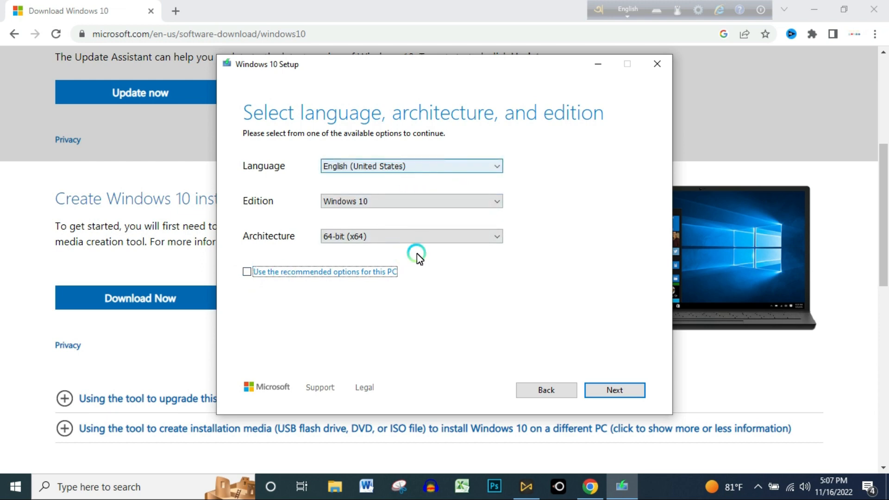
left_click(262, 277)
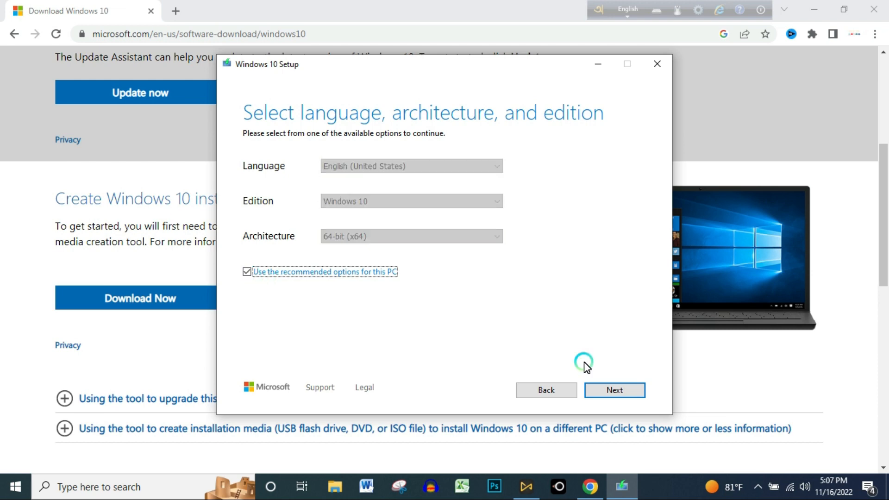
Proceed with the recommended language, edition and architecture options and choose ISO file as the media.
left_click(613, 391)
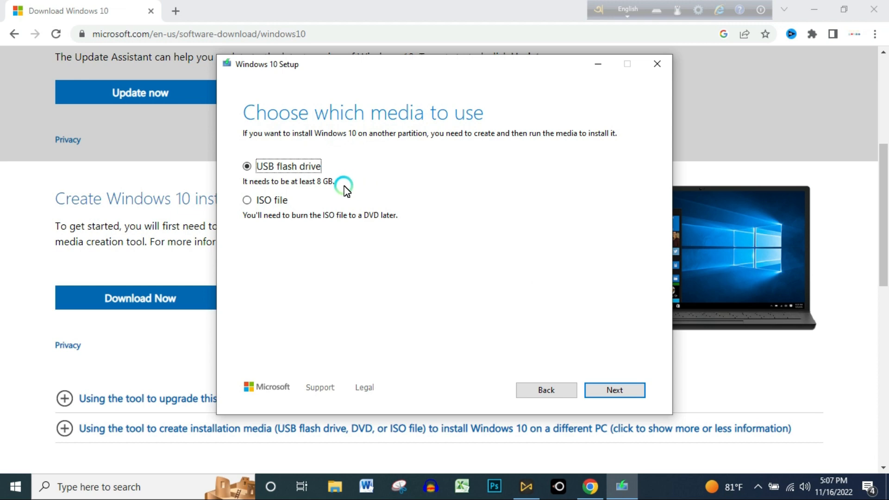
left_click(248, 200)
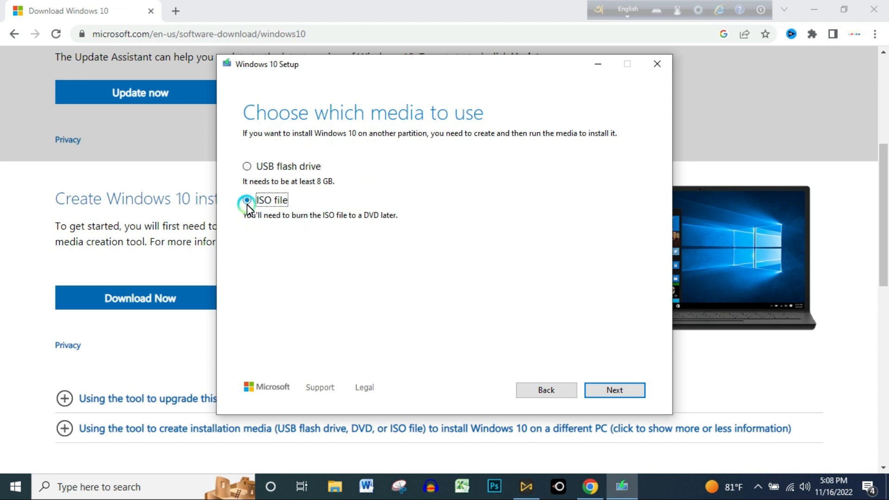
left_click(616, 392)
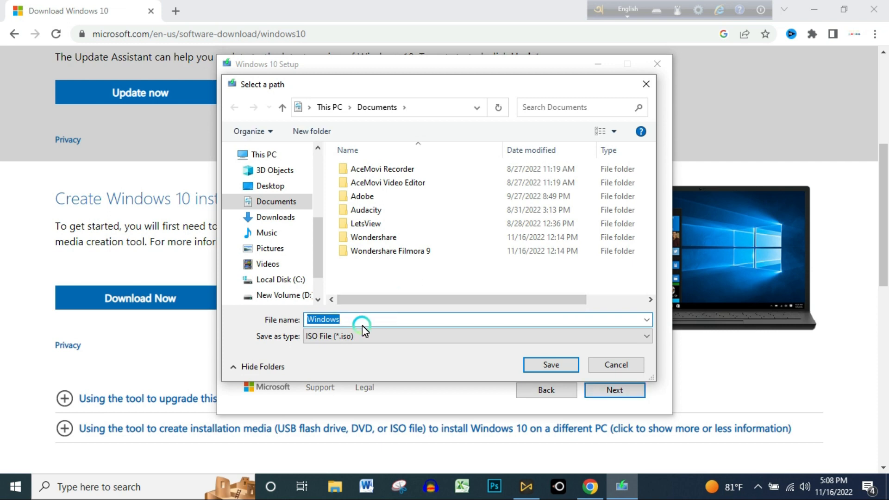
Select the Desktop folder as the save location for the Windows ISO file.
left_click(270, 194)
scroll(312, 269, "down", 1)
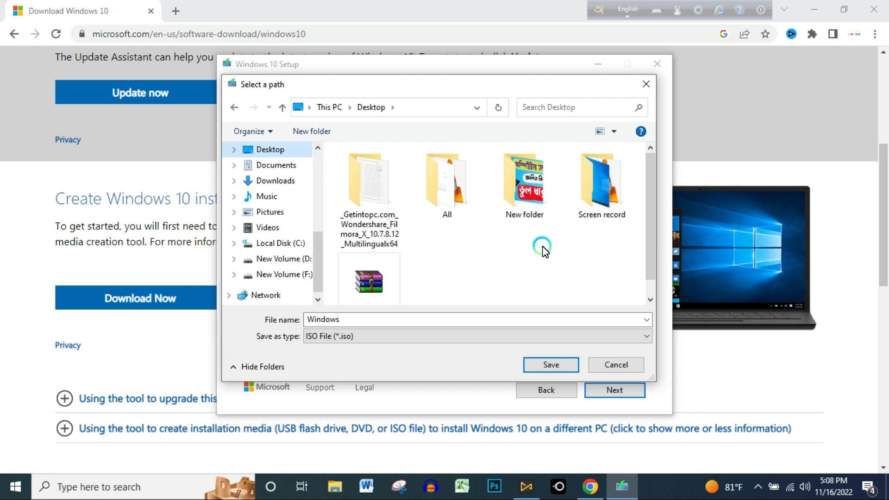
scroll(542, 250, "down", 1)
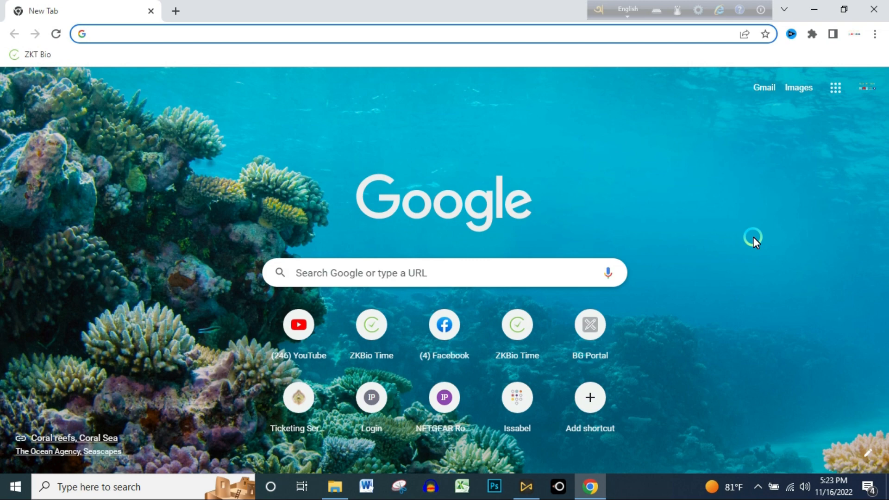
Search the web for "rufus download" and open the official rufus.ie page.
type("rufus download")
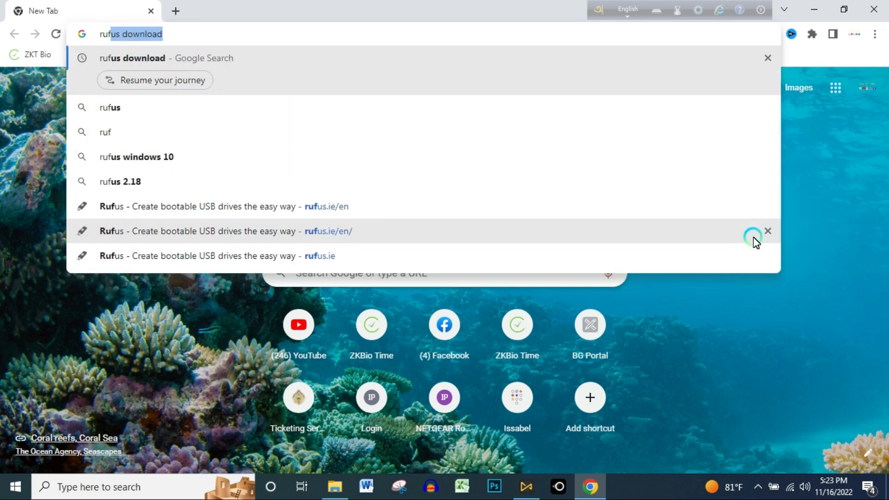
key("Right")
key("Return")
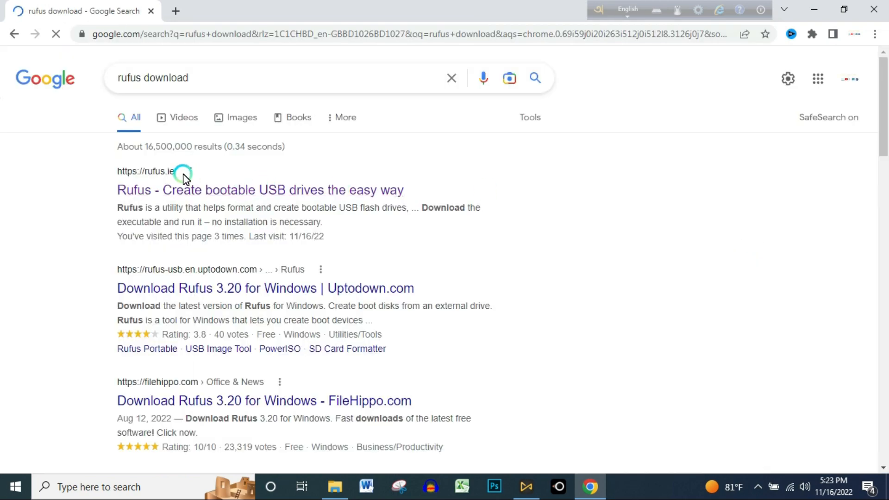
left_click(216, 190)
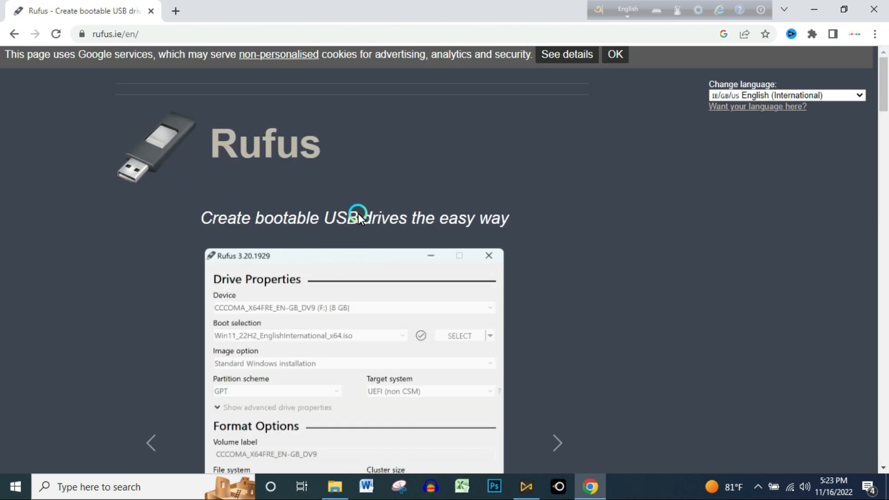
Download Rufus 3.20 and launch it, with the browser window minimized behind it.
scroll(405, 220, "down", 7)
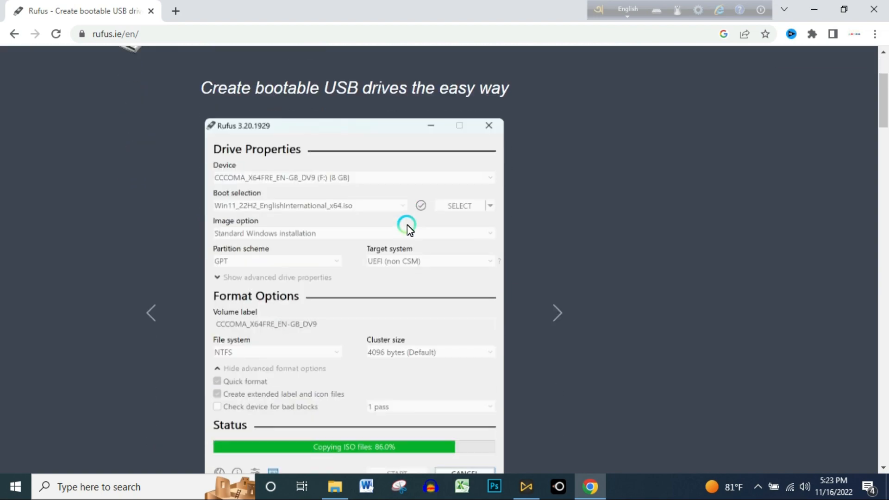
scroll(408, 224, "down", 9)
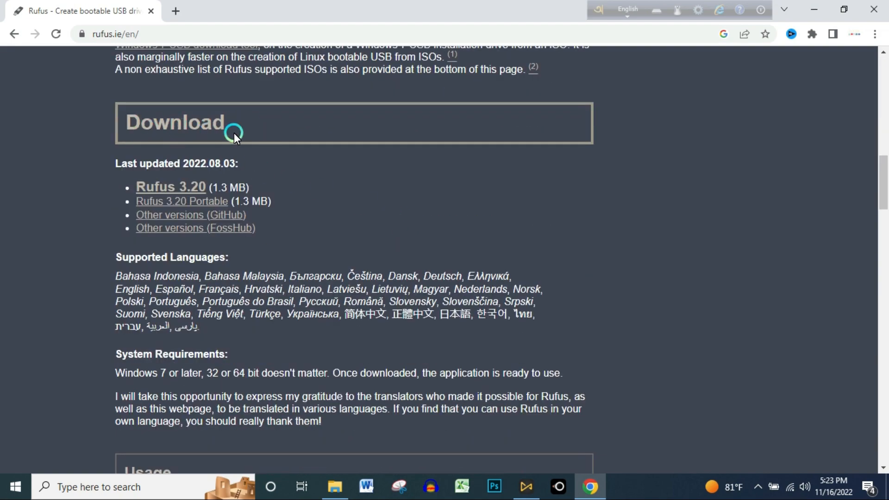
left_click(167, 185)
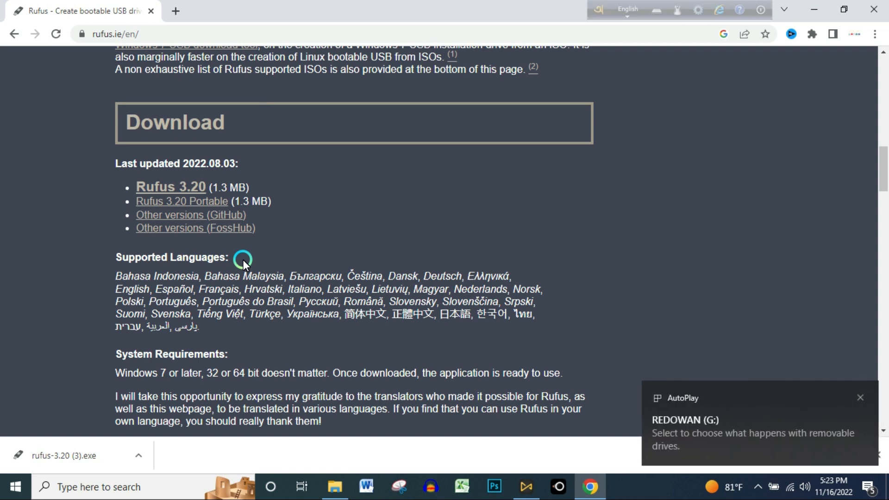
left_click(62, 456)
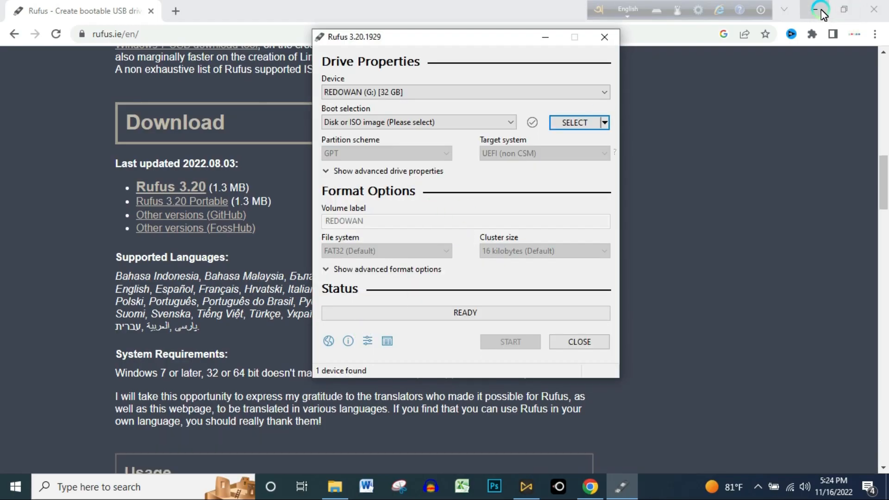
left_click(817, 9)
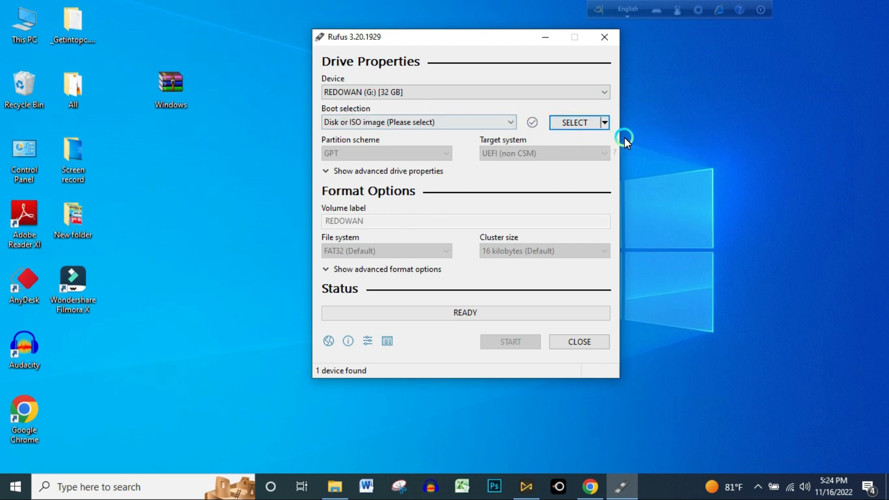
Load the Windows ISO image from the Desktop folder as the boot selection.
left_click(575, 123)
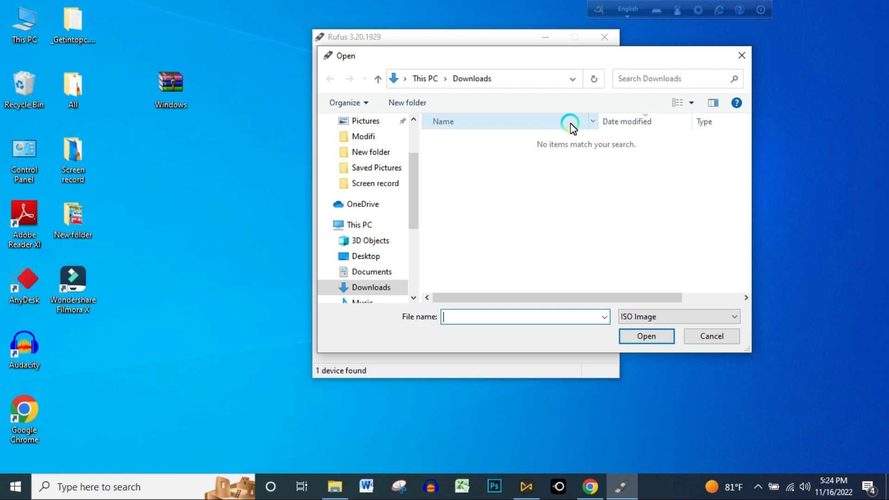
left_click(366, 257)
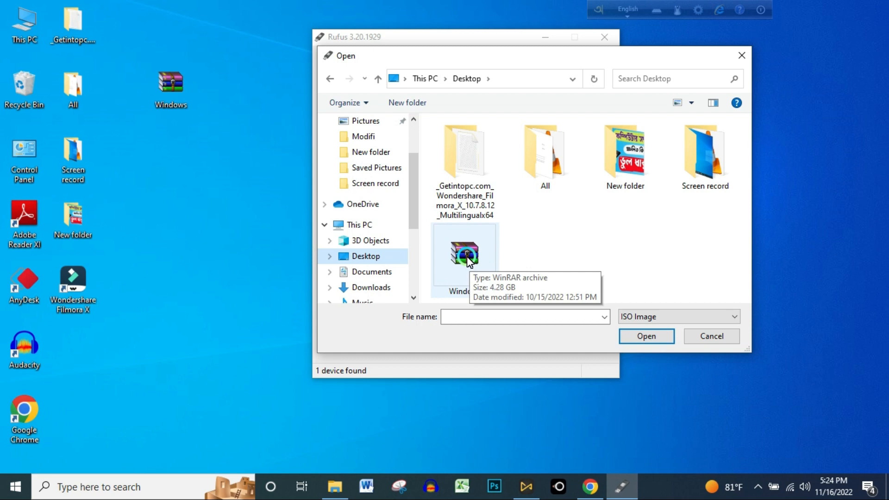
left_click(467, 257)
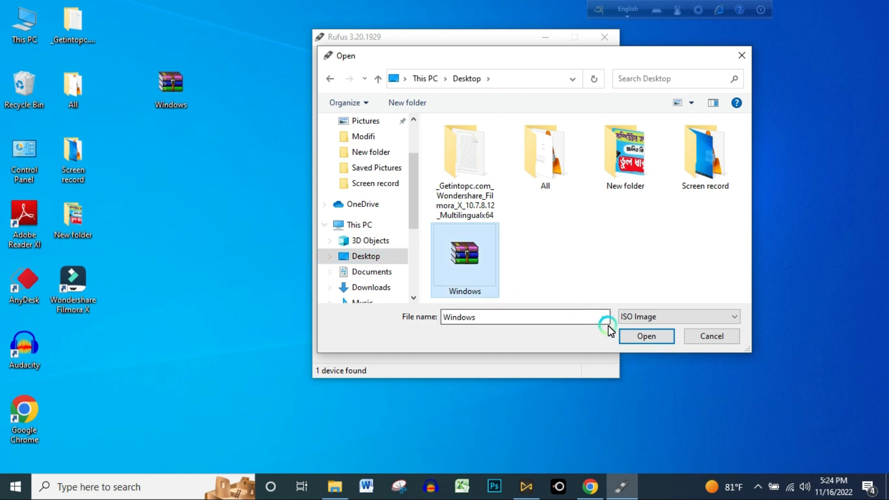
left_click(647, 336)
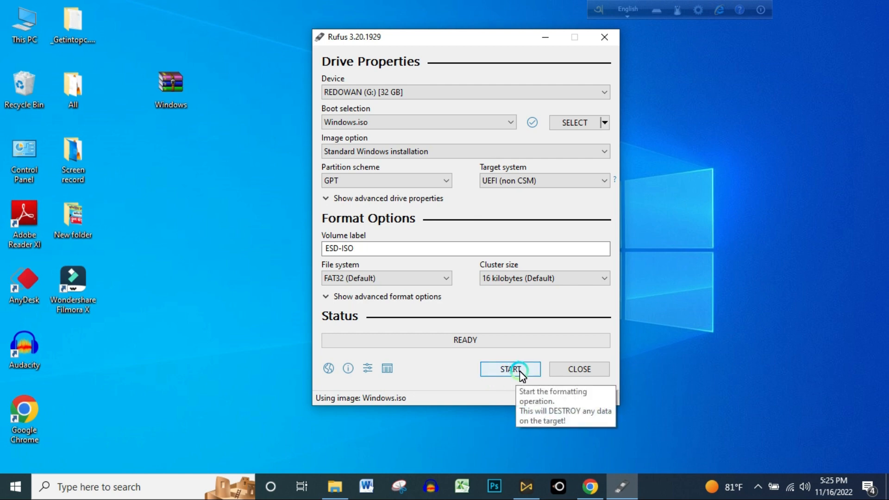
Start writing the bootable USB drive without any Windows installation customizations and accept erasing all data on the device.
left_click(508, 370)
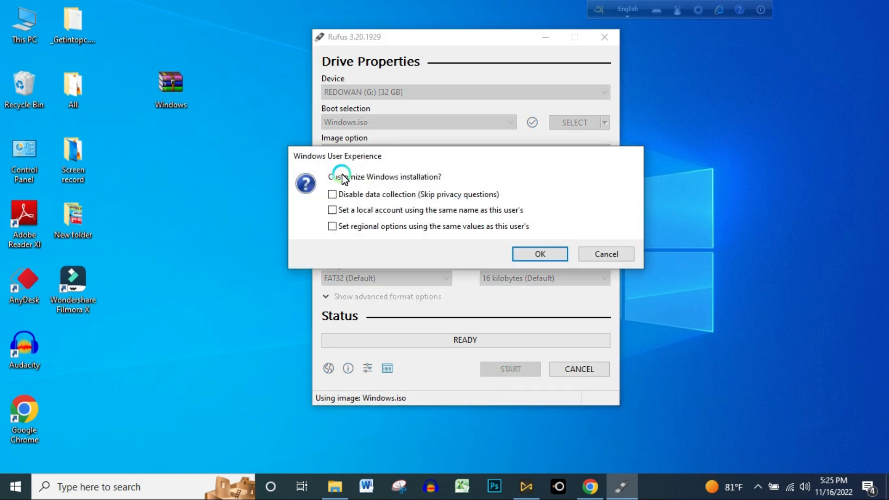
left_click(532, 257)
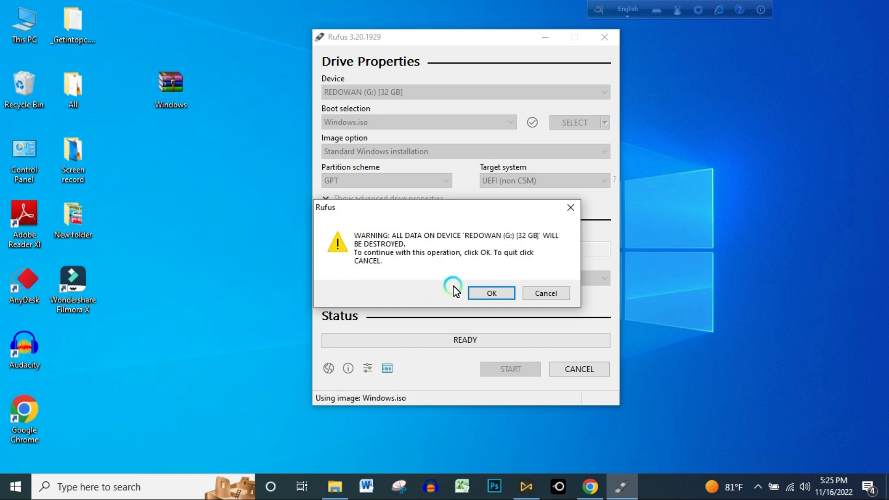
left_click(489, 293)
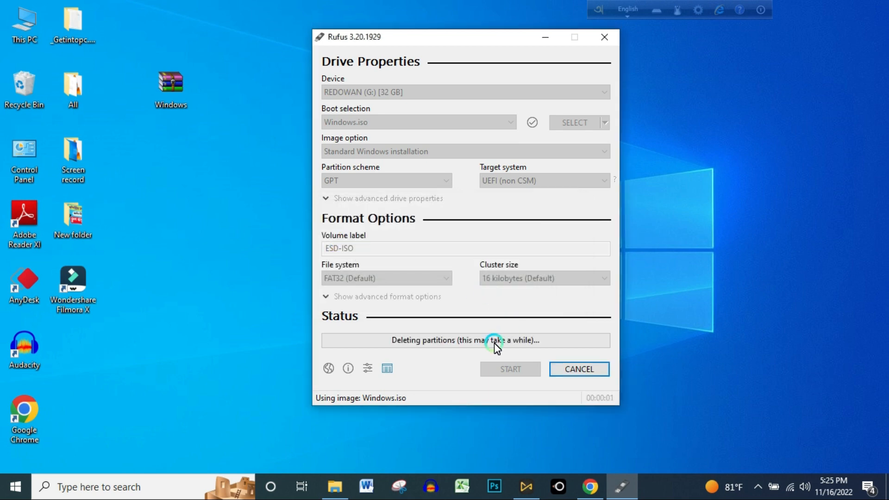